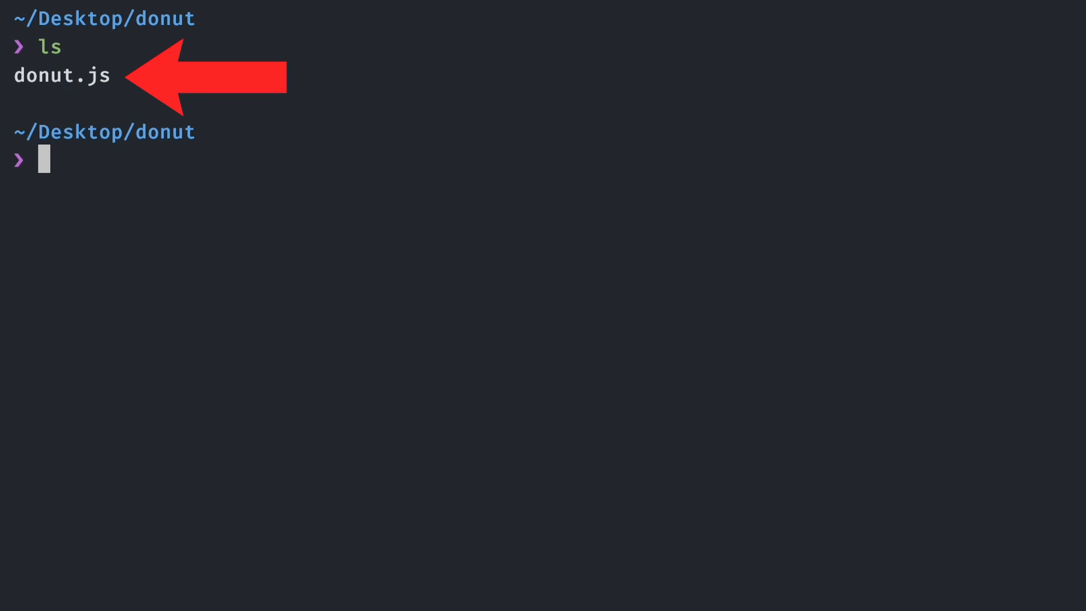
pyautogui.write('cat donut.js')
pyautogui.press('Return')
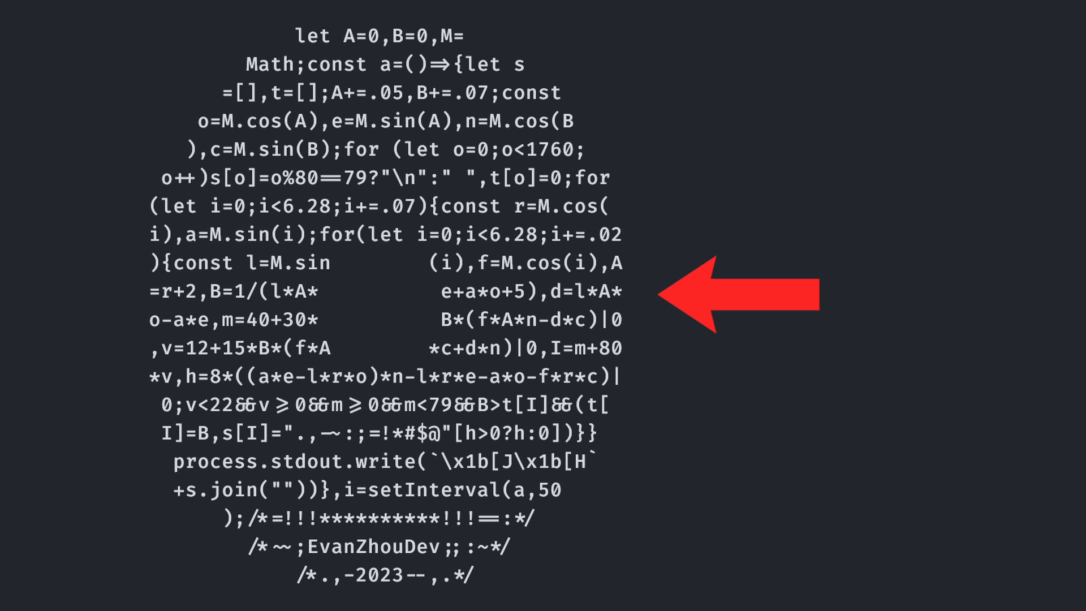
# List the donut folder, show donut.js, then clear the terminal ready for node donut.js
pyautogui.hotkey('ctrl', 'l')
pyautogui.write('node donut.js')
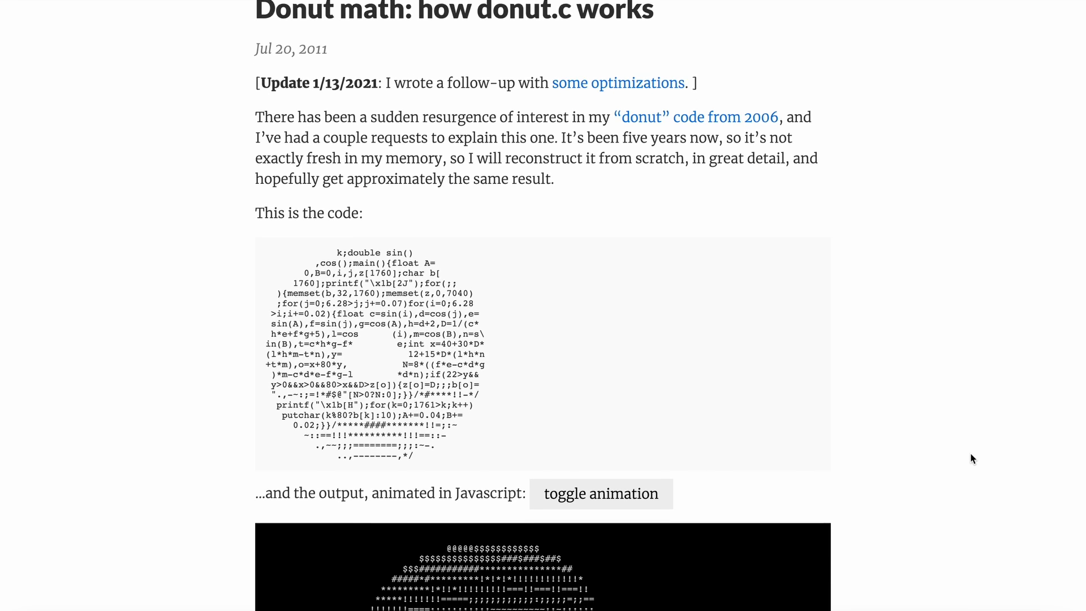
pyautogui.scroll(-3, 969, 452)
pyautogui.scroll(-2, 970, 452)
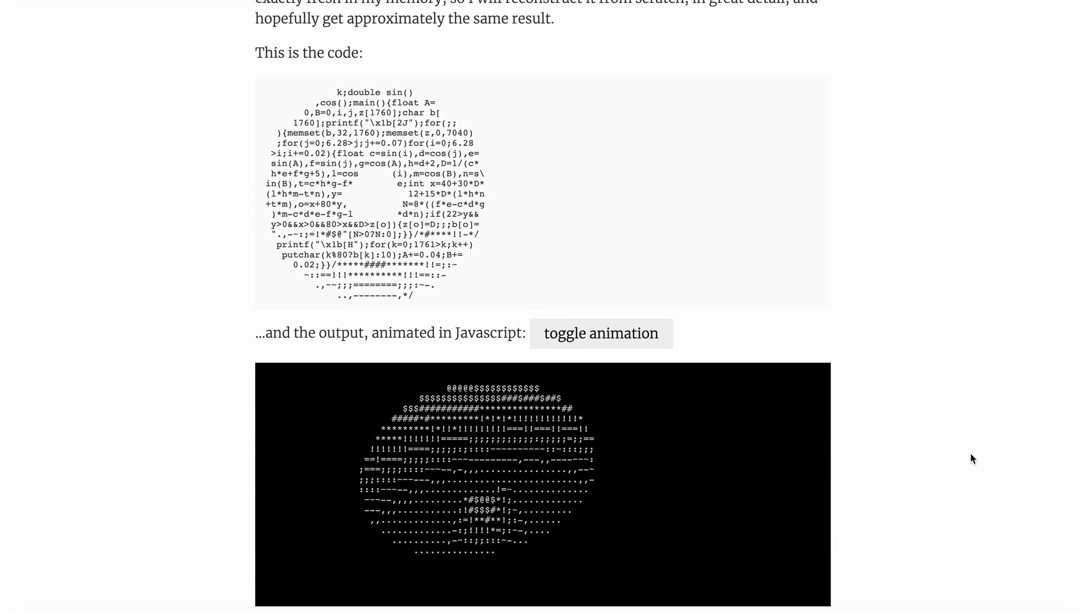
pyautogui.scroll(-1, 969, 452)
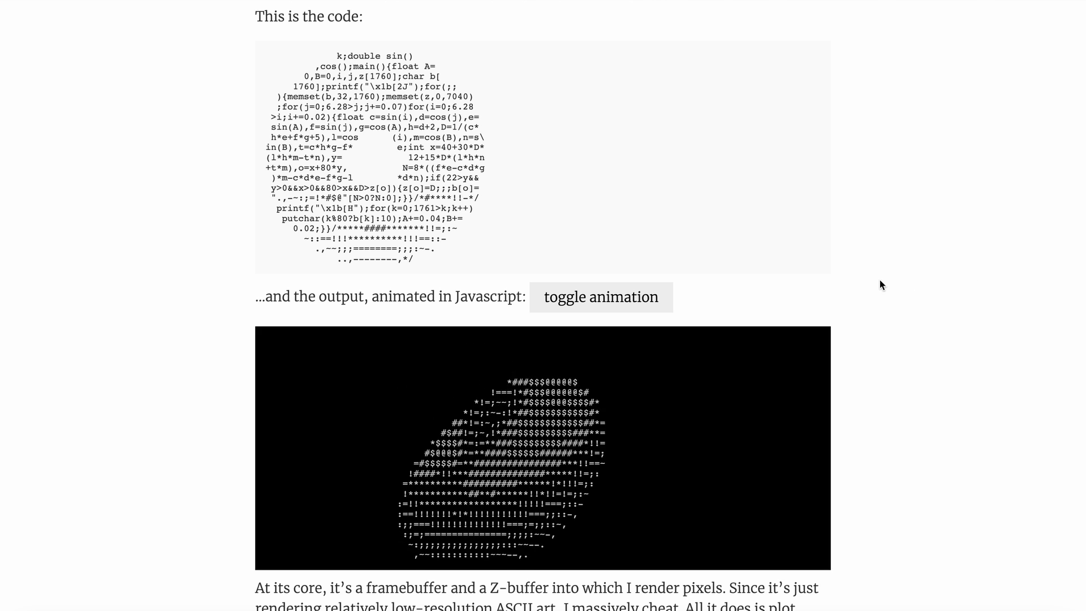
# Select the whole donut-shaped donut.c code block in the Donut math post
pyautogui.moveTo(337, 55)
pyautogui.mouseDown()
pyautogui.moveTo(408, 158)
pyautogui.moveTo(416, 260)
pyautogui.mouseUp()
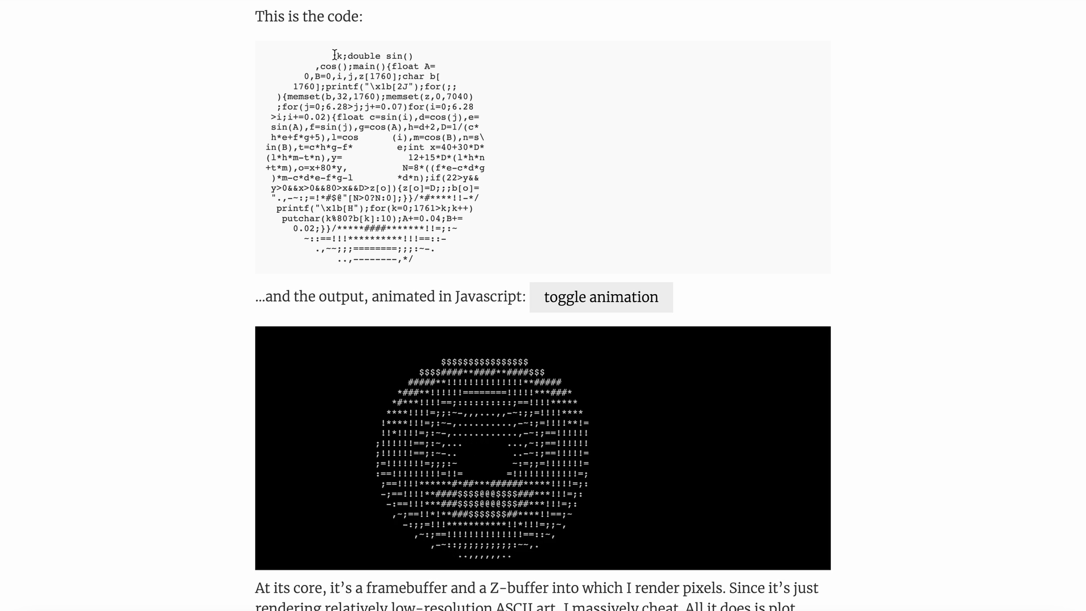
pyautogui.moveTo(337, 55); pyautogui.dragTo(429, 240)
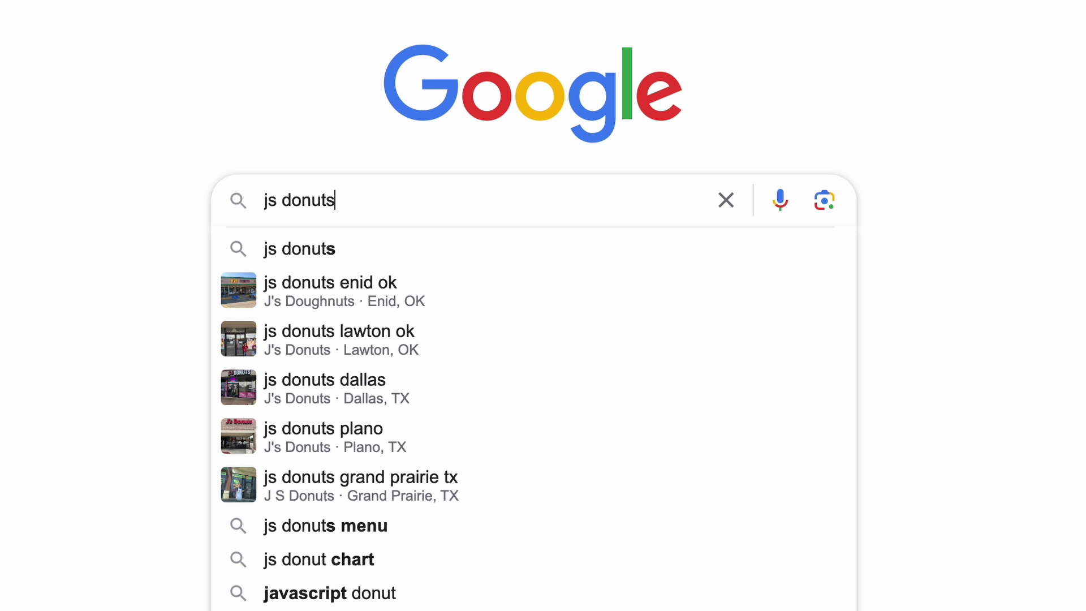
pyautogui.write('enid ok')
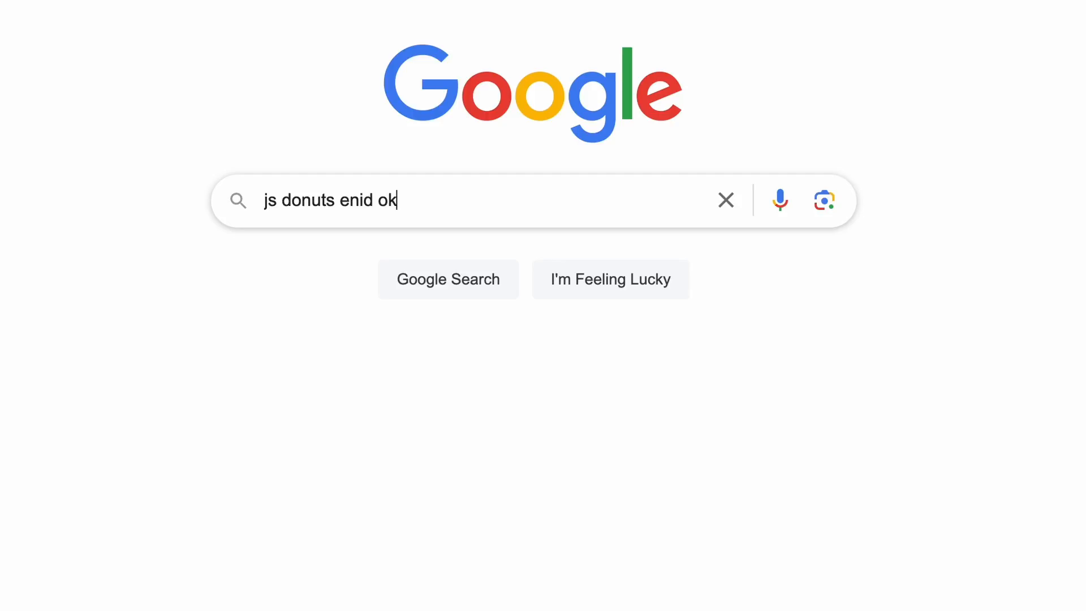
# Search for JS donuts and view the Donut.js file of another GitHub repository
pyautogui.press('Return')
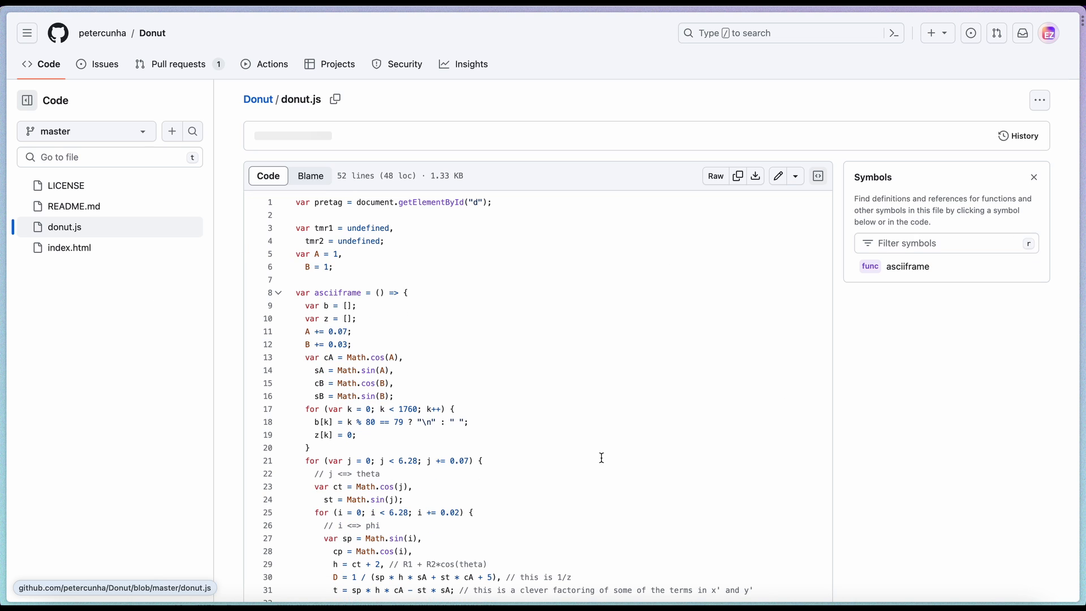
pyautogui.scroll(-2, 602, 459)
pyautogui.scroll(-5, 601, 458)
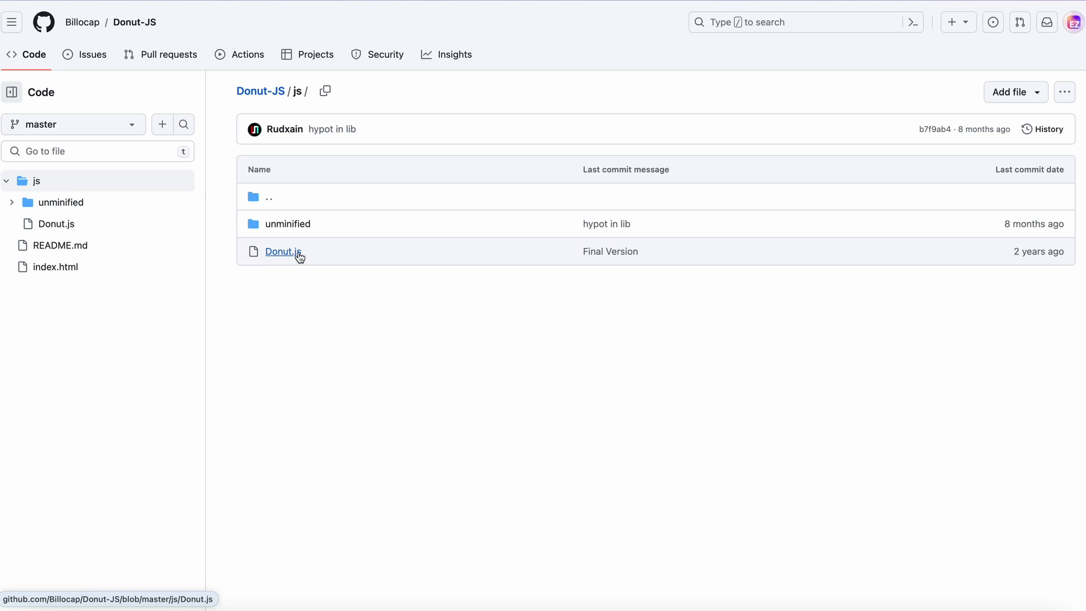
pyautogui.click(283, 251)
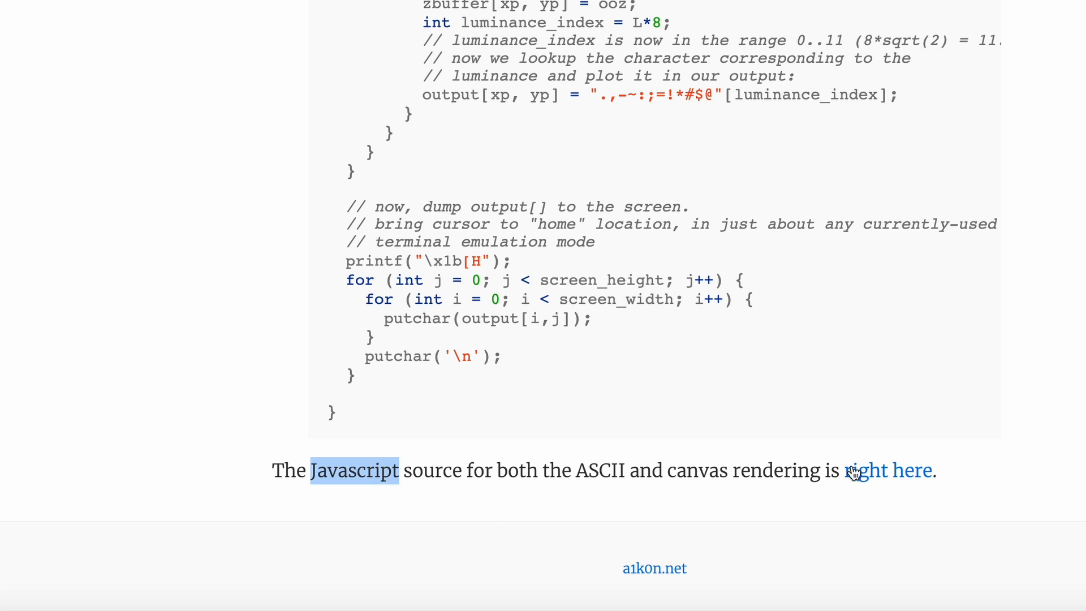
pyautogui.click(902, 474)
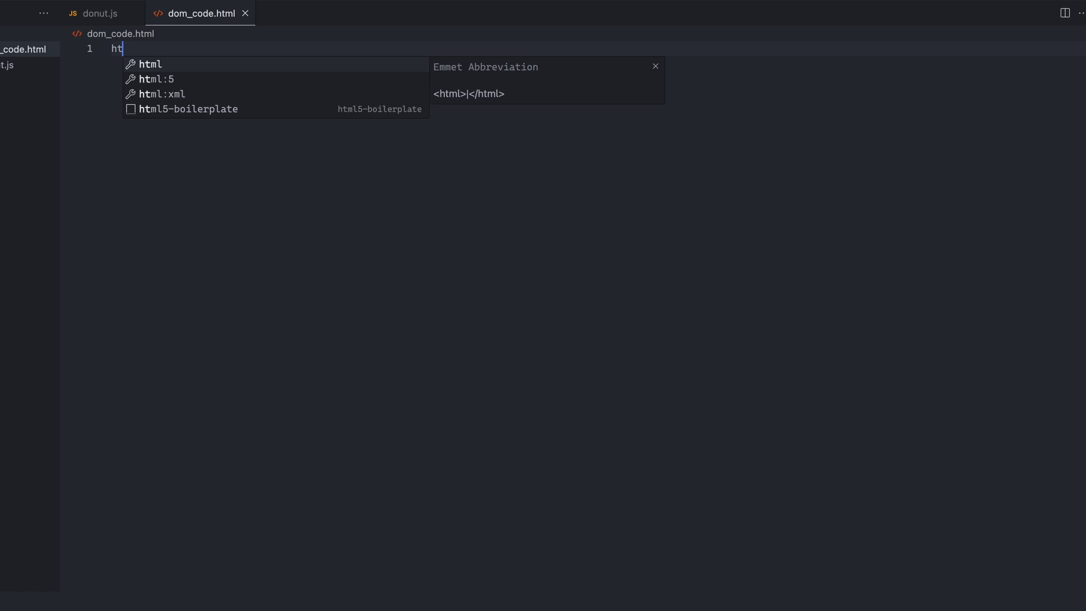
pyautogui.write('html')
pyautogui.press('Down')
pyautogui.press('Down')
pyautogui.press('Down')
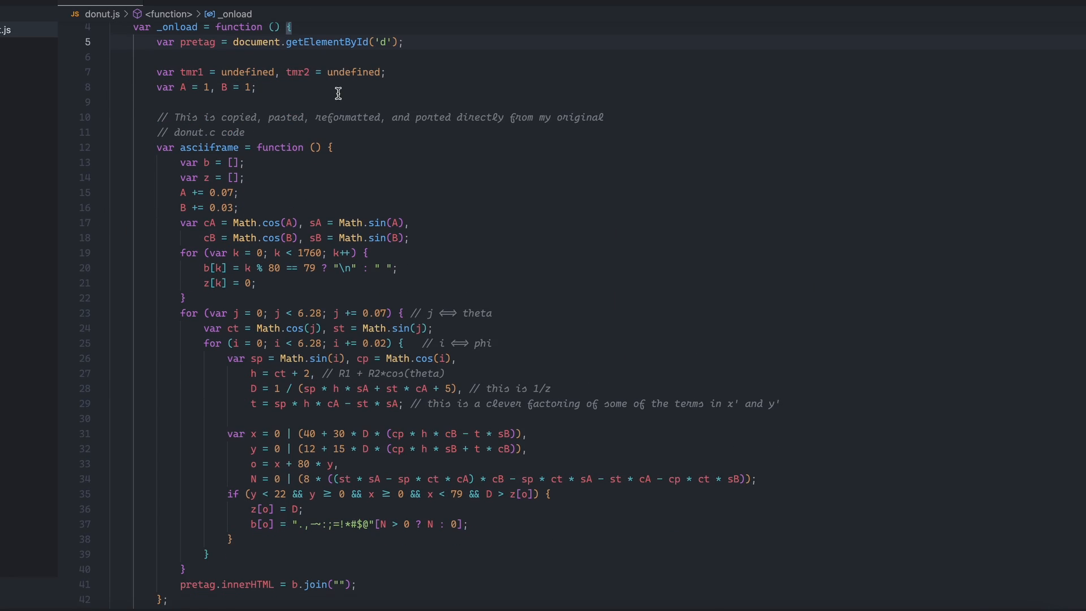
pyautogui.scroll(-10, 340, 306)
pyautogui.moveTo(157, 42); pyautogui.dragTo(216, 601)
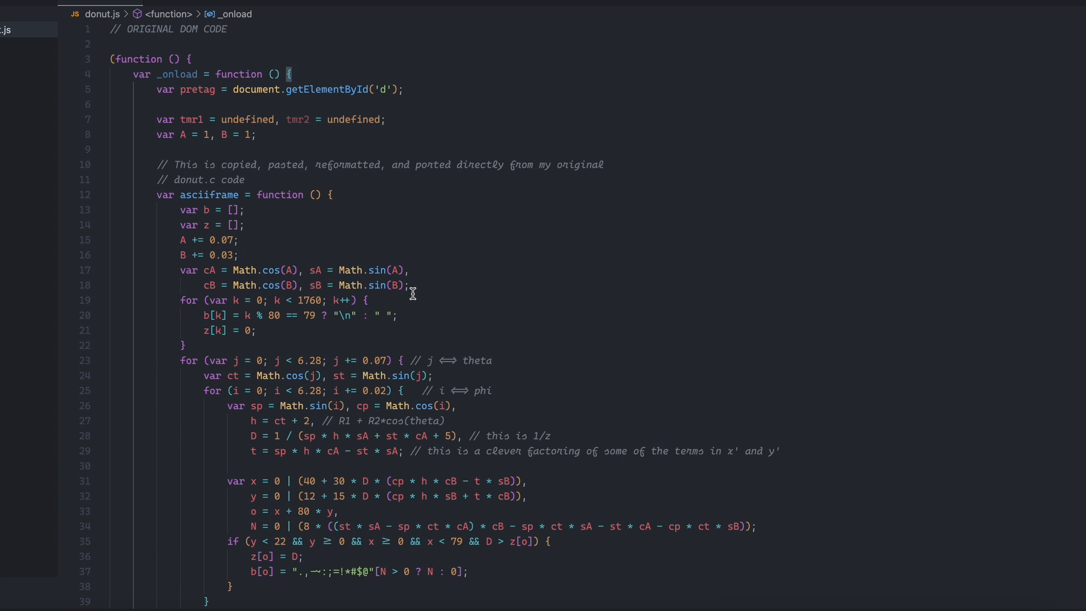
pyautogui.scroll(-3, 648, 493)
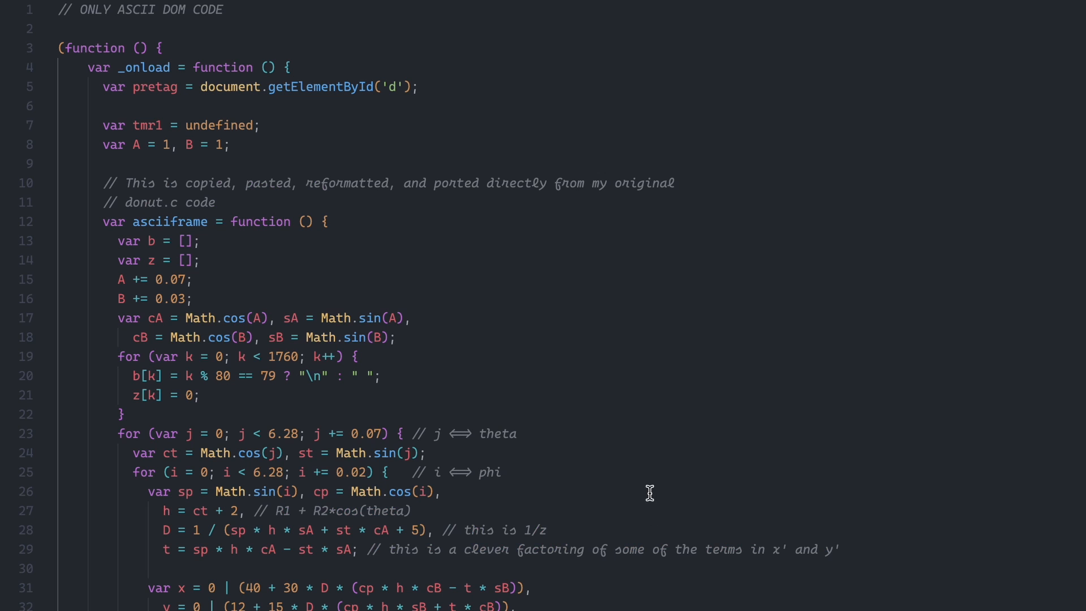
pyautogui.scroll(-3, 648, 493)
pyautogui.scroll(-3, 649, 493)
pyautogui.scroll(-2, 650, 493)
pyautogui.scroll(-3, 649, 493)
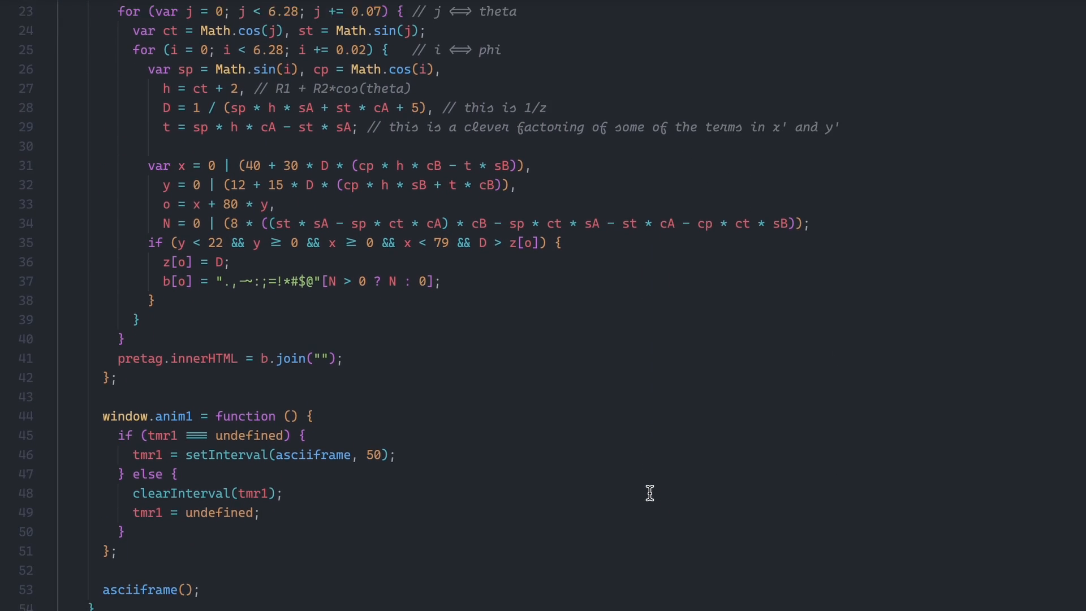
pyautogui.scroll(-3, 649, 493)
pyautogui.scroll(-2, 649, 493)
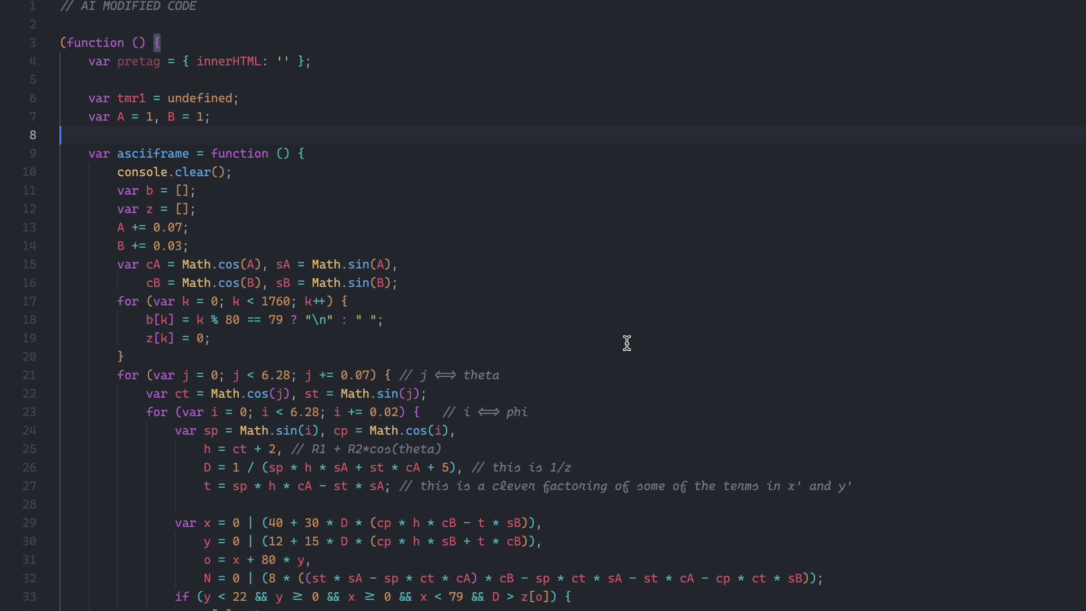
pyautogui.scroll(-2, 627, 343)
pyautogui.scroll(-2, 626, 343)
pyautogui.scroll(-2, 627, 343)
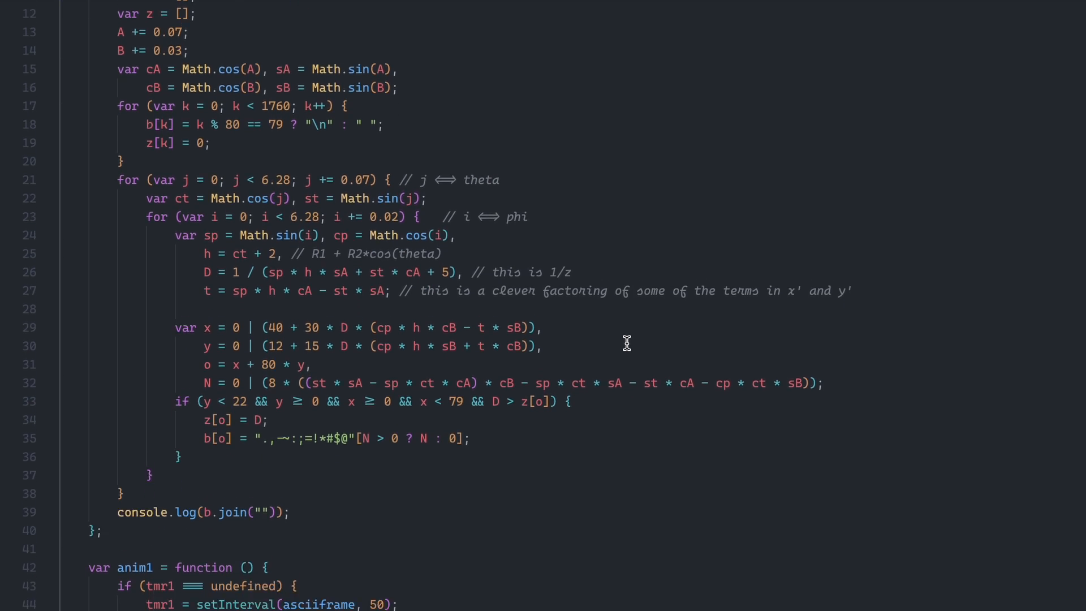
pyautogui.scroll(-2, 627, 342)
pyautogui.scroll(-3, 627, 343)
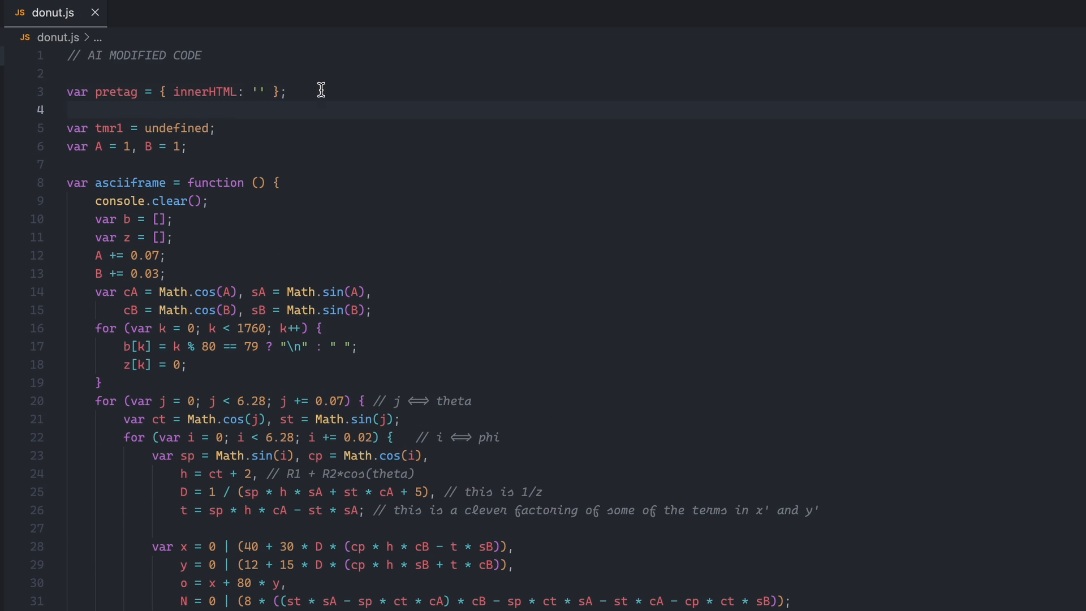
pyautogui.scroll(10, 268, 541)
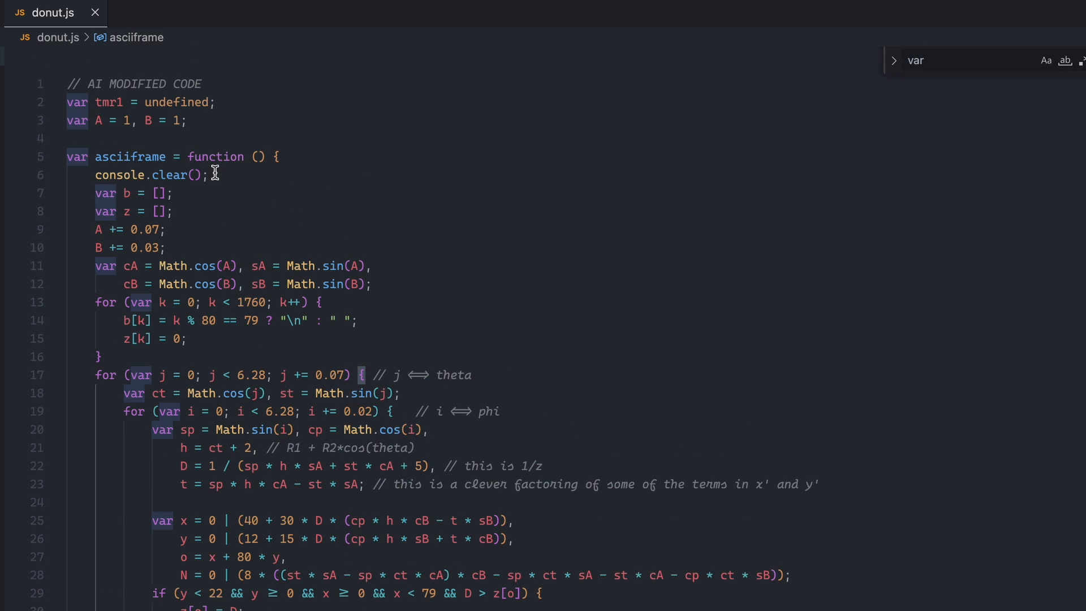
# Delete the console.clear(); line from donut.js
pyautogui.moveTo(209, 175); pyautogui.dragTo(96, 175)
pyautogui.press('BackSpace')
pyautogui.press('BackSpace')
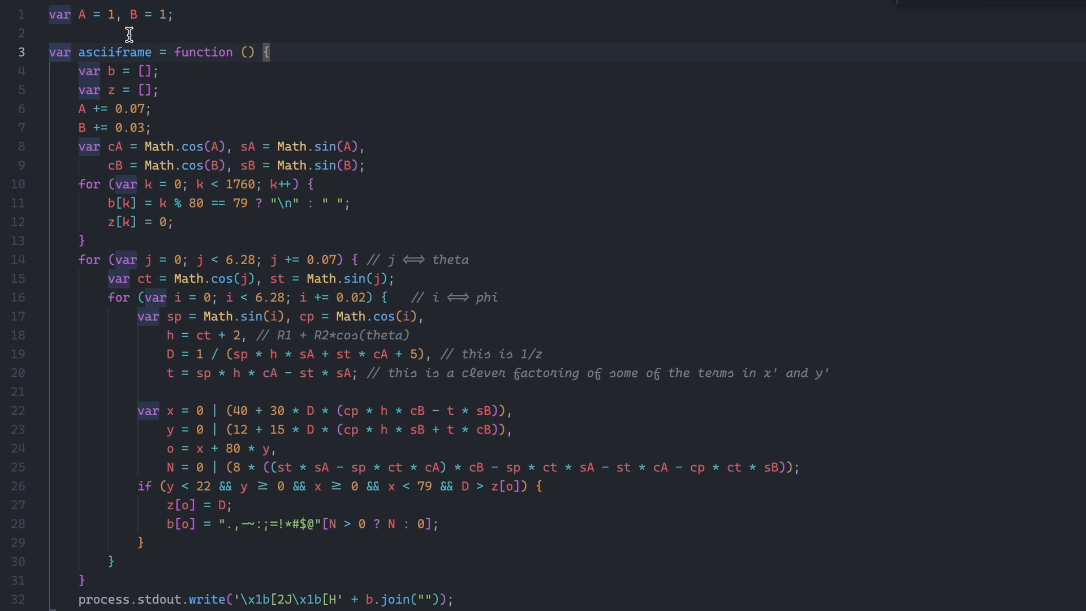
# Add the M alias and replace Math with M in the cos/sin calls on lines 8 and 9
pyautogui.click(129, 32)
pyautogui.write('let M = m')
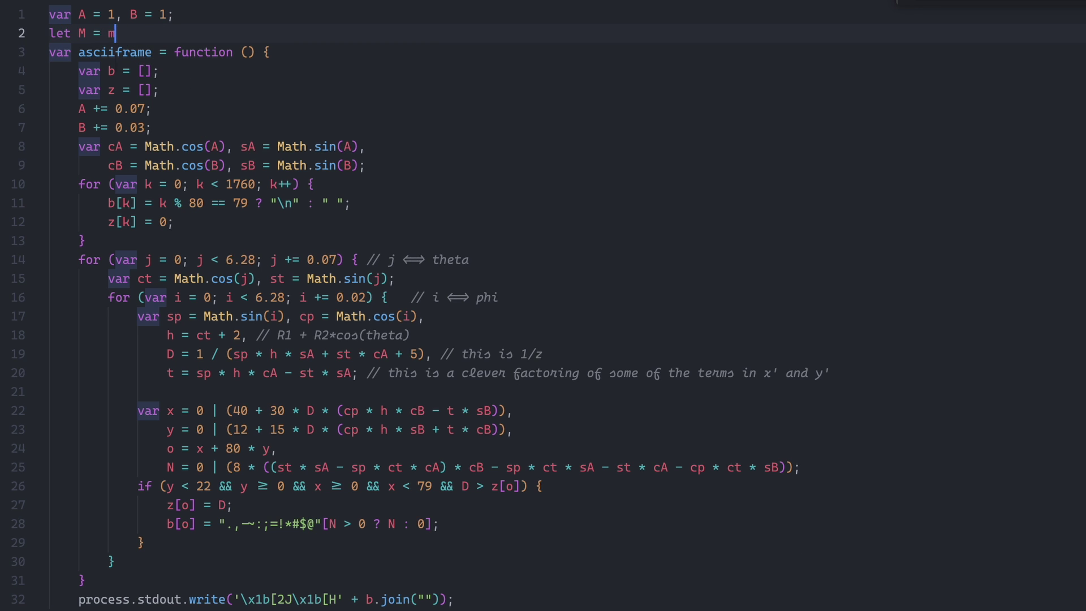
pyautogui.write('ath')
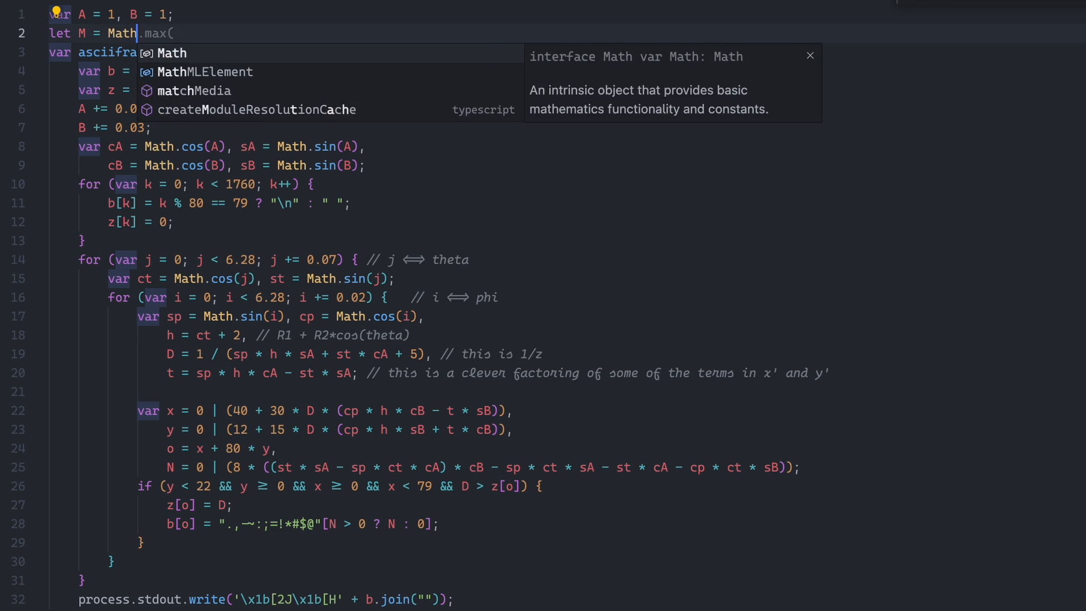
pyautogui.write(';')
pyautogui.hotkey('shift', 'Right')
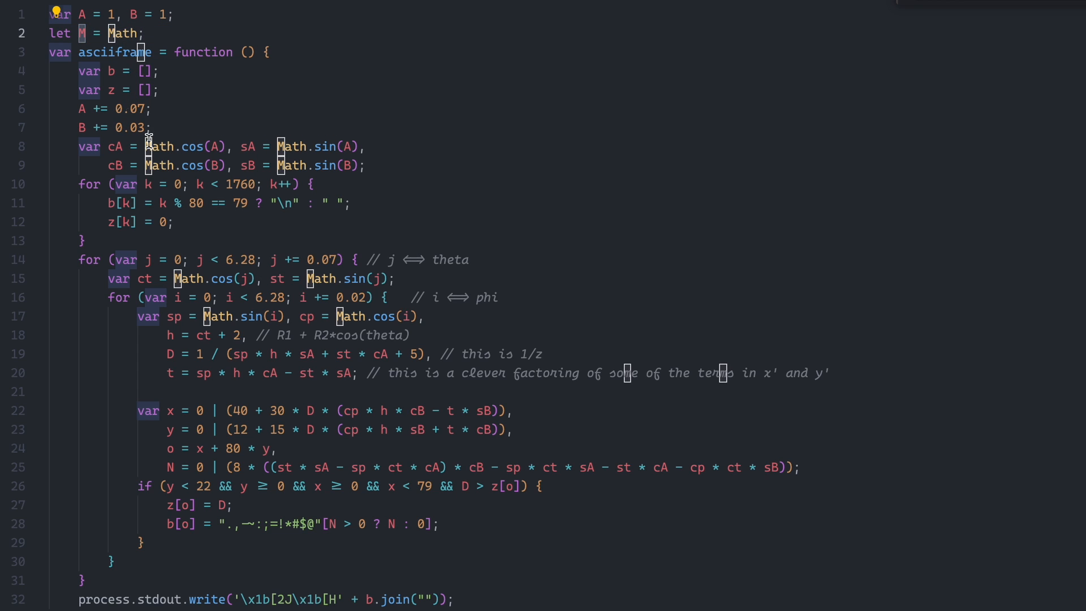
pyautogui.doubleClick(157, 146)
pyautogui.write('M')
pyautogui.doubleClick(158, 165)
pyautogui.write('M')
pyautogui.doubleClick(267, 165)
pyautogui.write('M')
pyautogui.doubleClick(267, 146)
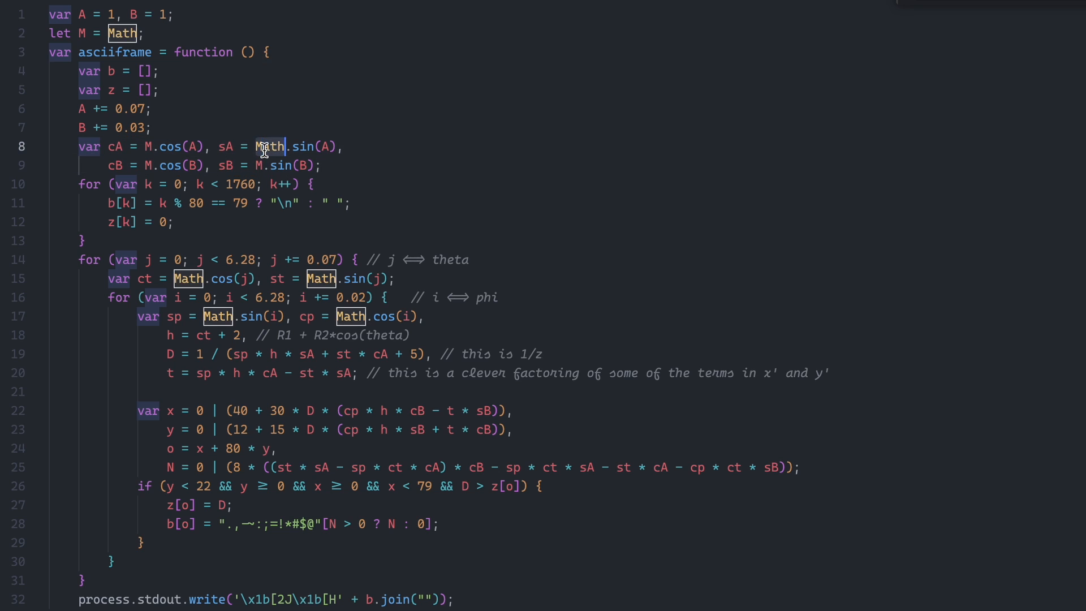
pyautogui.write('M')
# Replace Math with M in the cos(j), sin(i), cos(i) and sin(j) calls on lines 15 and 17
pyautogui.click(181, 278)
pyautogui.doubleClick(182, 279)
pyautogui.write('M')
pyautogui.doubleClick(218, 315)
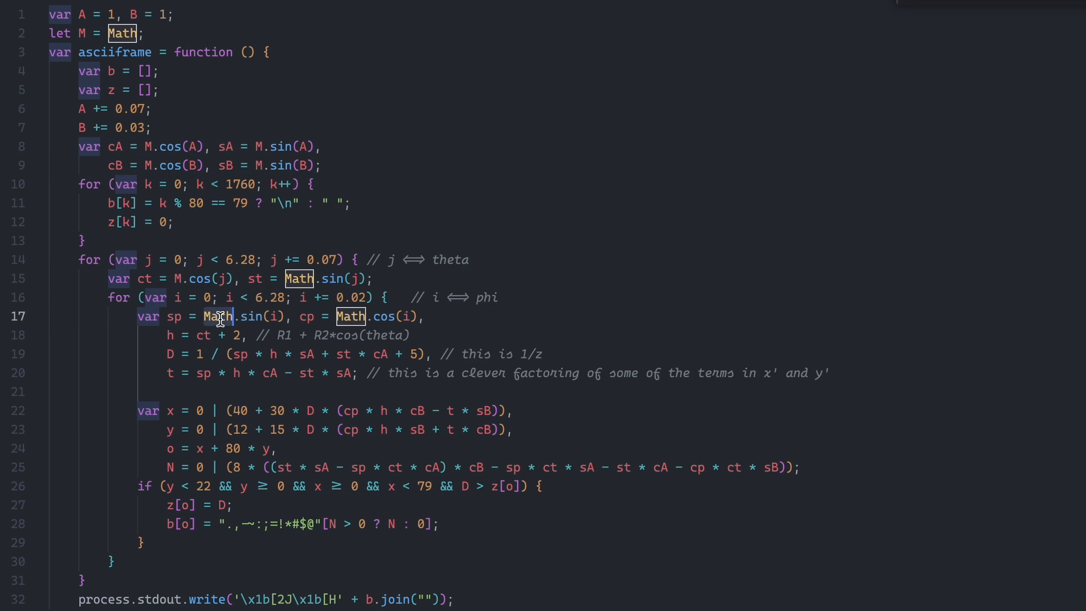
pyautogui.write('M')
pyautogui.doubleClick(325, 315)
pyautogui.write('M')
pyautogui.doubleClick(298, 278)
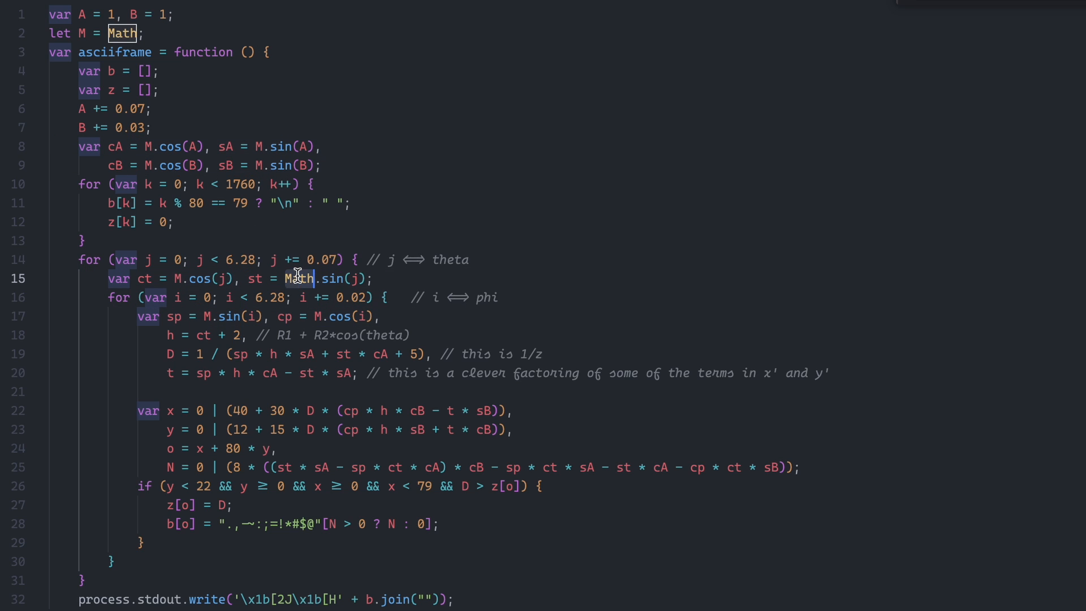
pyautogui.write('M')
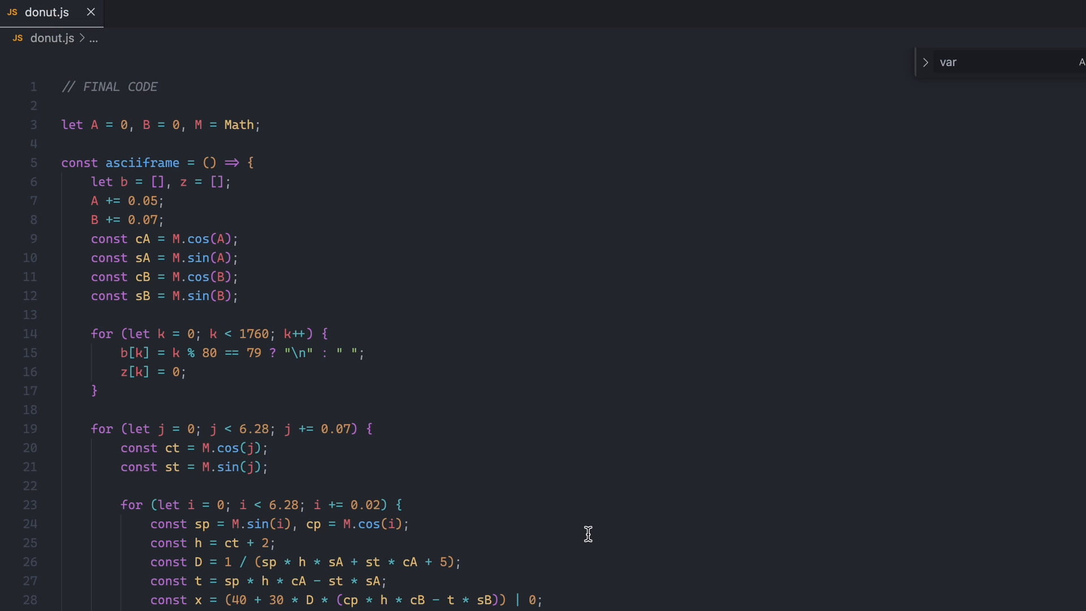
pyautogui.scroll(-3, 588, 532)
pyautogui.scroll(-3, 588, 533)
pyautogui.scroll(-3, 588, 533)
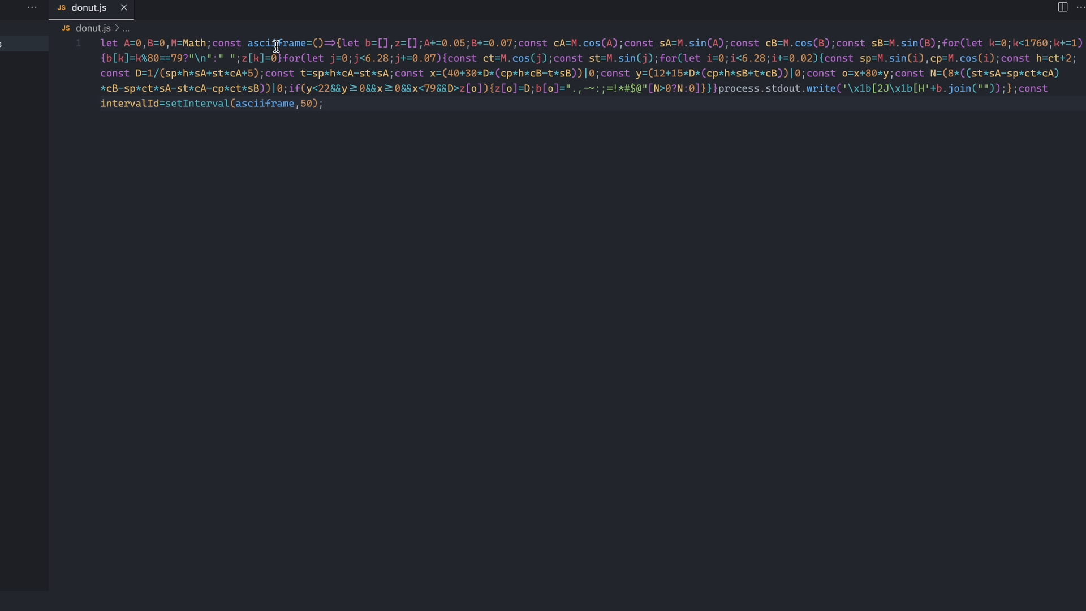
# Rename asciiframe to u and intervalId to v across the minified code using F2
pyautogui.press('F2')
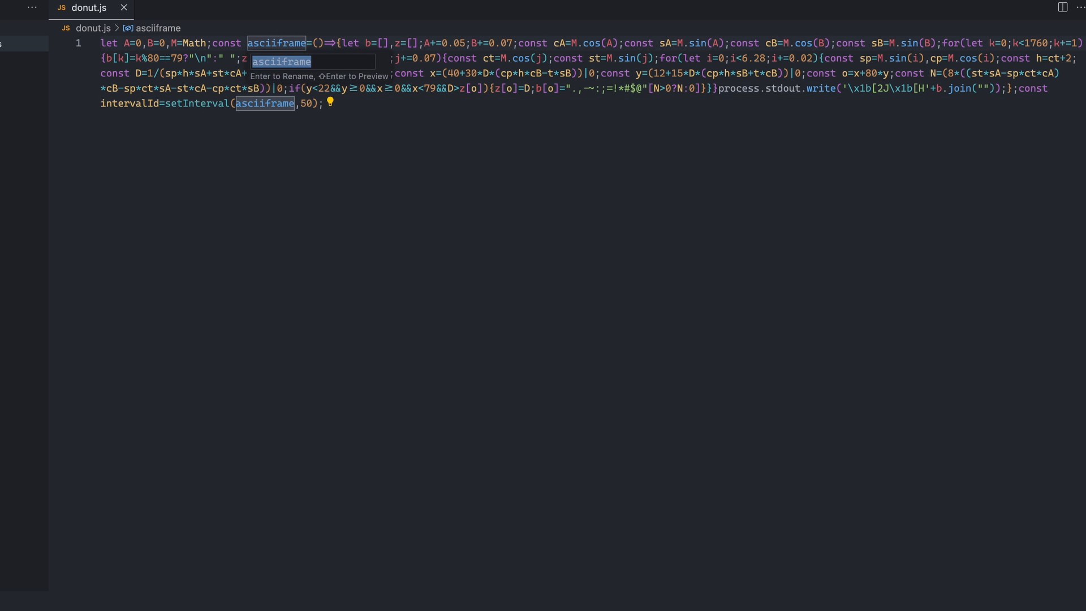
pyautogui.write('u')
pyautogui.press('Return')
pyautogui.click(128, 102)
pyautogui.press('F2')
pyautogui.write('v')
pyautogui.press('Return')
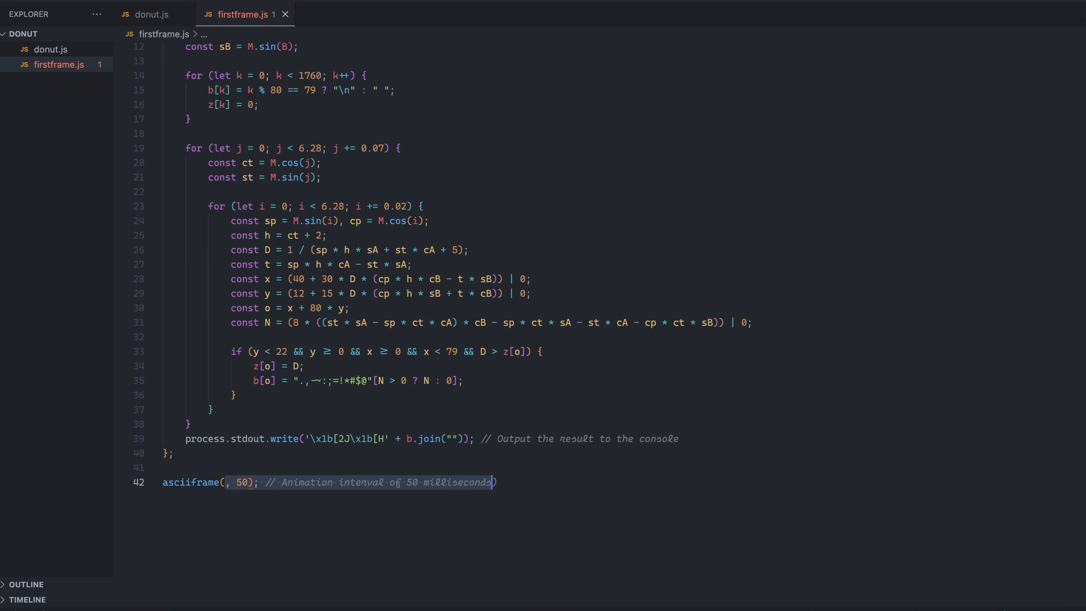
pyautogui.press('BackSpace')
# Make firstframe.js call asciiframe once, save it and run node firstframe.js in the terminal
pyautogui.hotkey('ctrl', 's')
pyautogui.scroll(5, 362, 339)
pyautogui.scroll(-3, 361, 425)
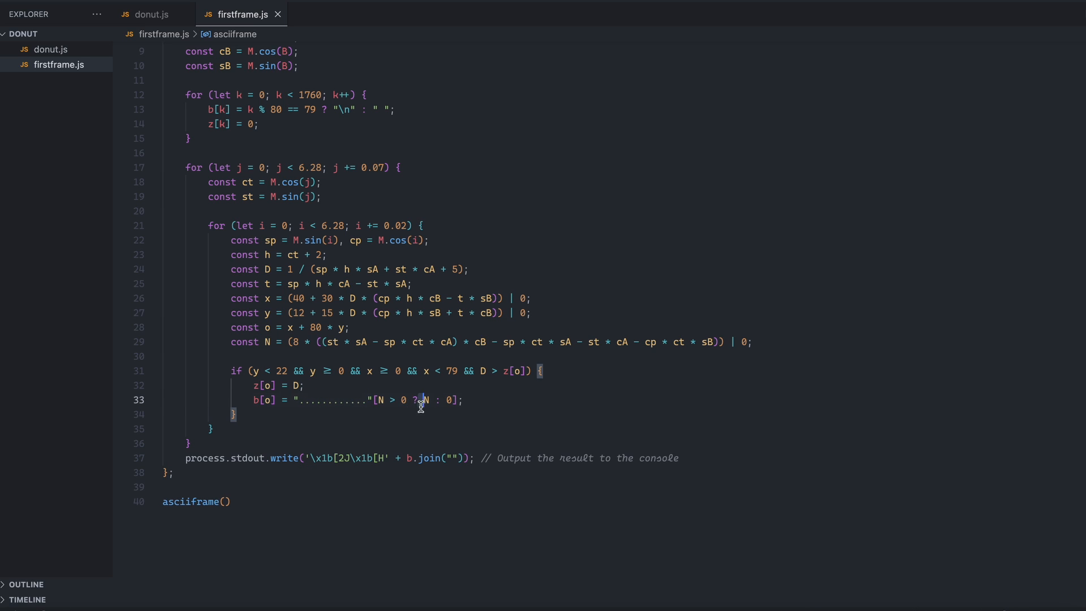
pyautogui.hotkey('ctrl', '`')
pyautogui.write('ode firstframe.js')
pyautogui.press('Return')
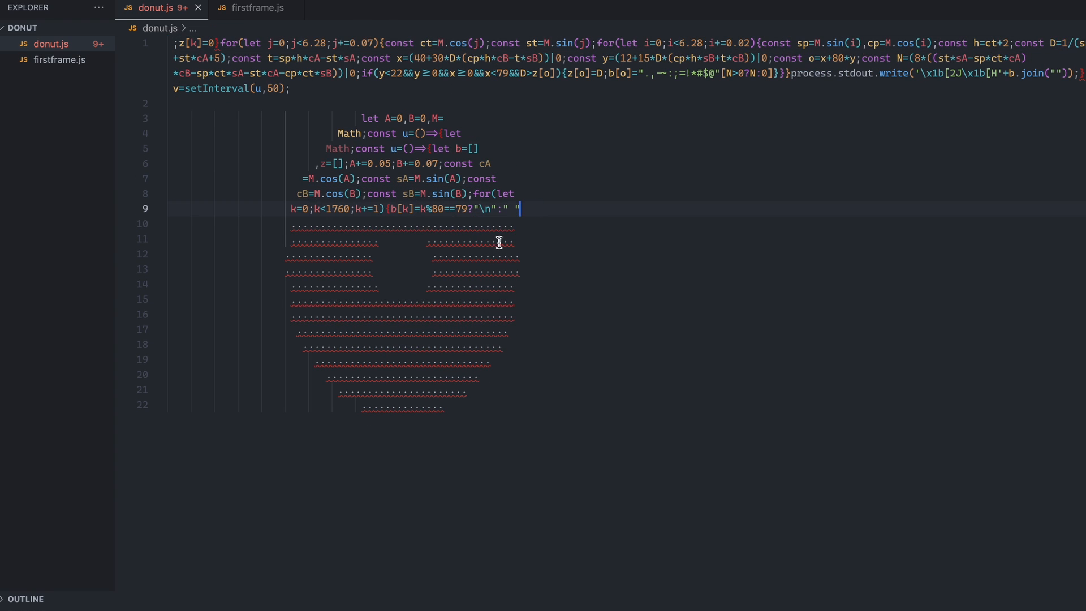
# Move the next code chunk and the const ct chunk from line 1 onto template rows 10 and 11
pyautogui.hotkey('shift', 'Home')
pyautogui.hotkey('ctrl', 'x')
pyautogui.click(519, 209)
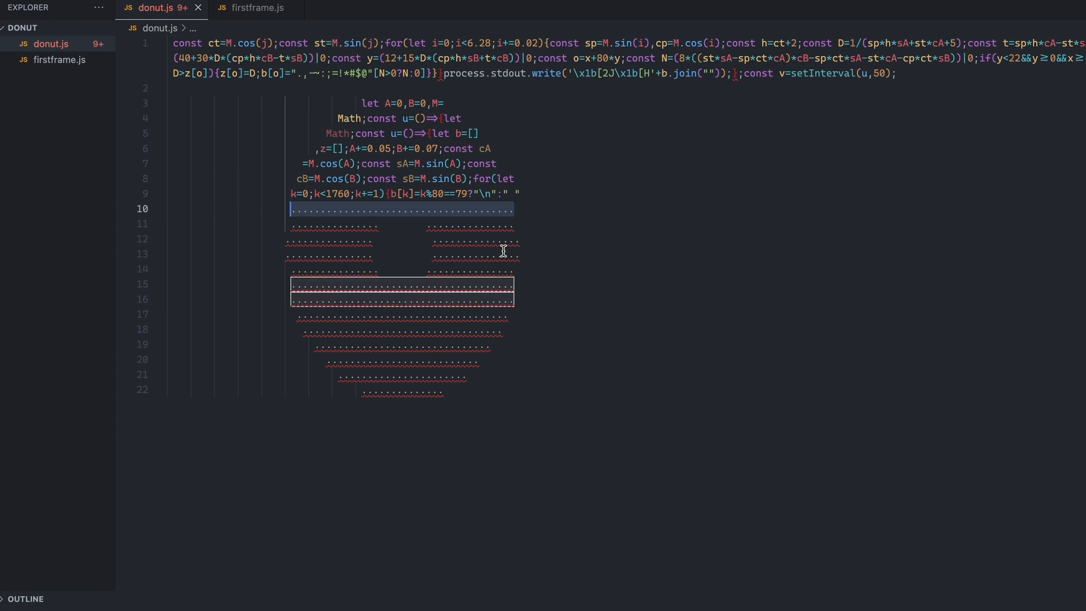
pyautogui.press('Return')
pyautogui.hotkey('ctrl', 'v')
pyautogui.hotkey('shift', 'Home')
pyautogui.hotkey('ctrl', 'x')
pyautogui.click(290, 224)
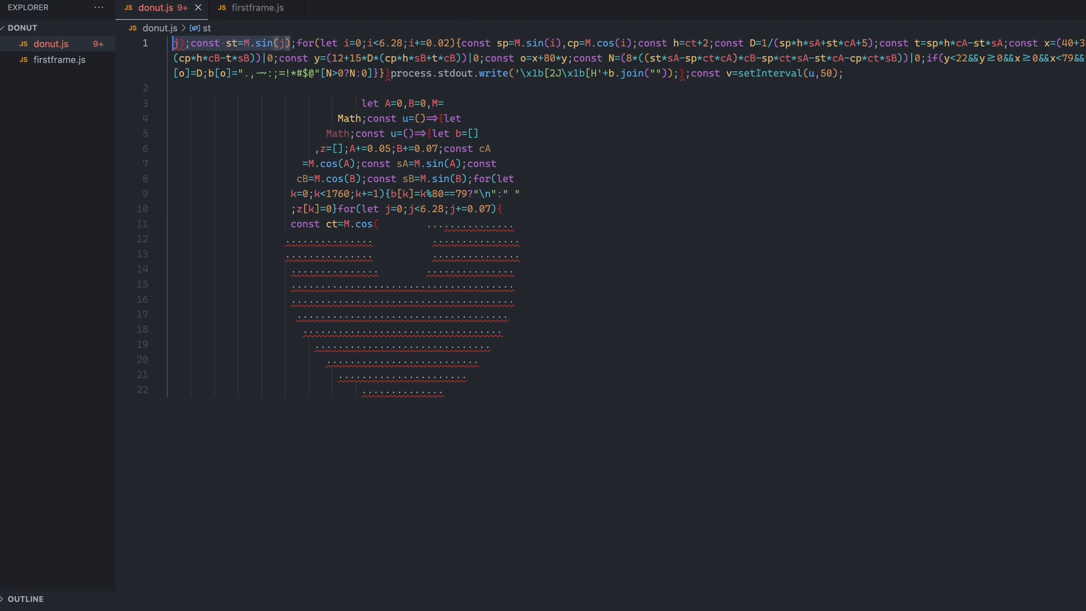
pyautogui.hotkey('ctrl', 'v')
# Move the sin(j) chunk and the inner loop header from line 1 onto template row 12
pyautogui.click(174, 43)
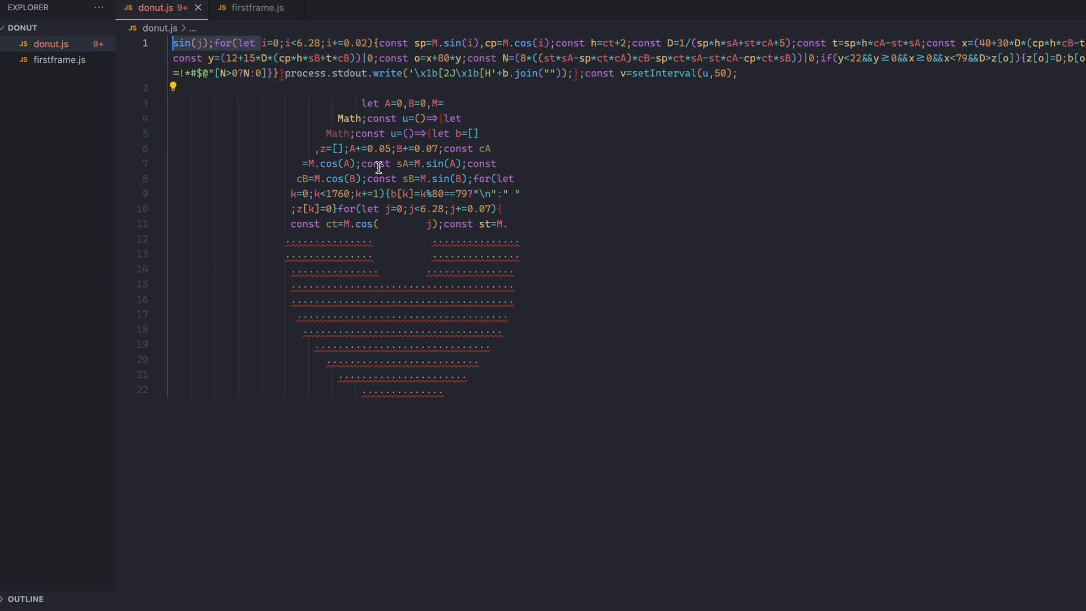
pyautogui.hotkey('ctrl', 'shift', 'Right')
pyautogui.hotkey('ctrl', 'shift', 'Right')
pyautogui.hotkey('ctrl', 'x')
pyautogui.click(290, 239)
pyautogui.hotkey('ctrl', 'v')
pyautogui.hotkey('shift', 'End')
pyautogui.hotkey('ctrl', 'x')
pyautogui.click(485, 239)
pyautogui.hotkey('ctrl', 'v')
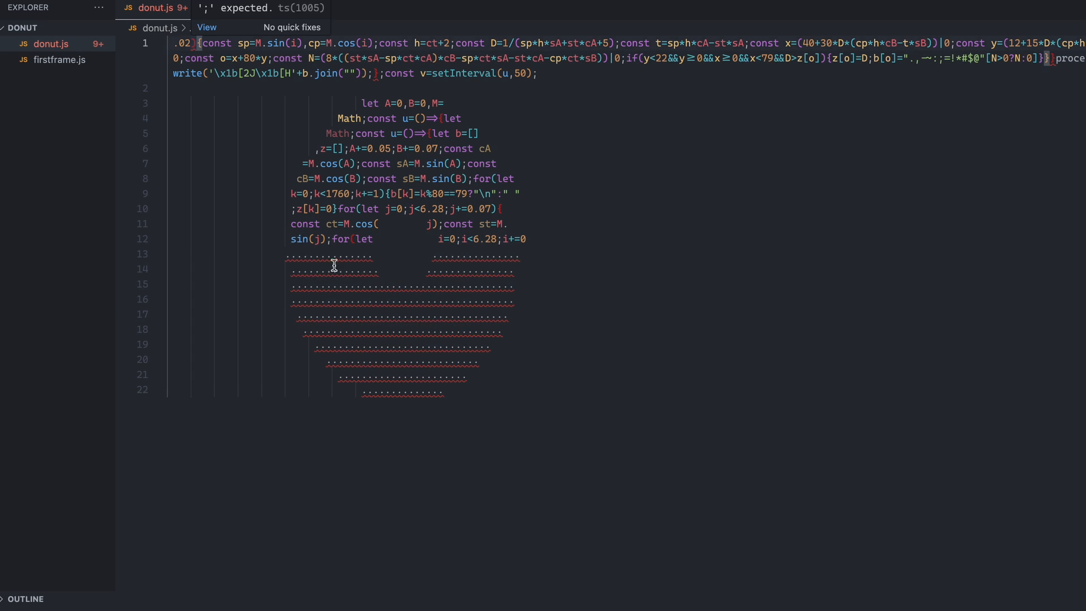
# Move the const sp and .sin(i),cp=M.cos chunks from line 1 onto template row 13
pyautogui.click(174, 42)
pyautogui.hotkey('ctrl', 'x')
pyautogui.click(637, 239)
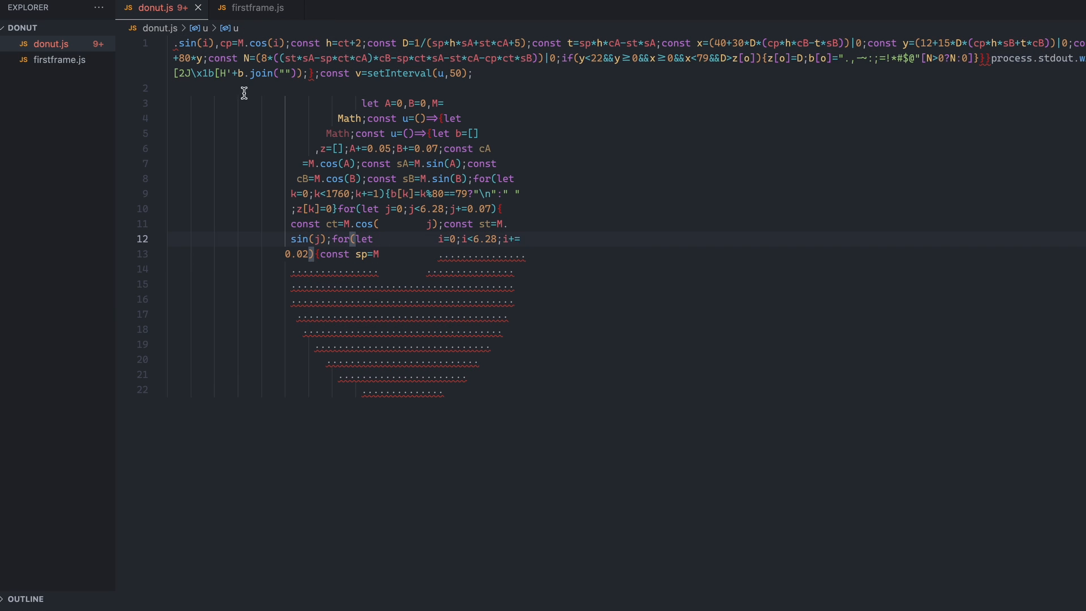
pyautogui.click(174, 42)
pyautogui.hotkey('ctrl', 'shift', 'Right')
pyautogui.hotkey('ctrl', 'shift', 'Right')
pyautogui.hotkey('ctrl', 'shift', 'Right')
pyautogui.hotkey('ctrl', 'x')
pyautogui.click(441, 254)
pyautogui.hotkey('ctrl', 'v')
pyautogui.click(174, 42)
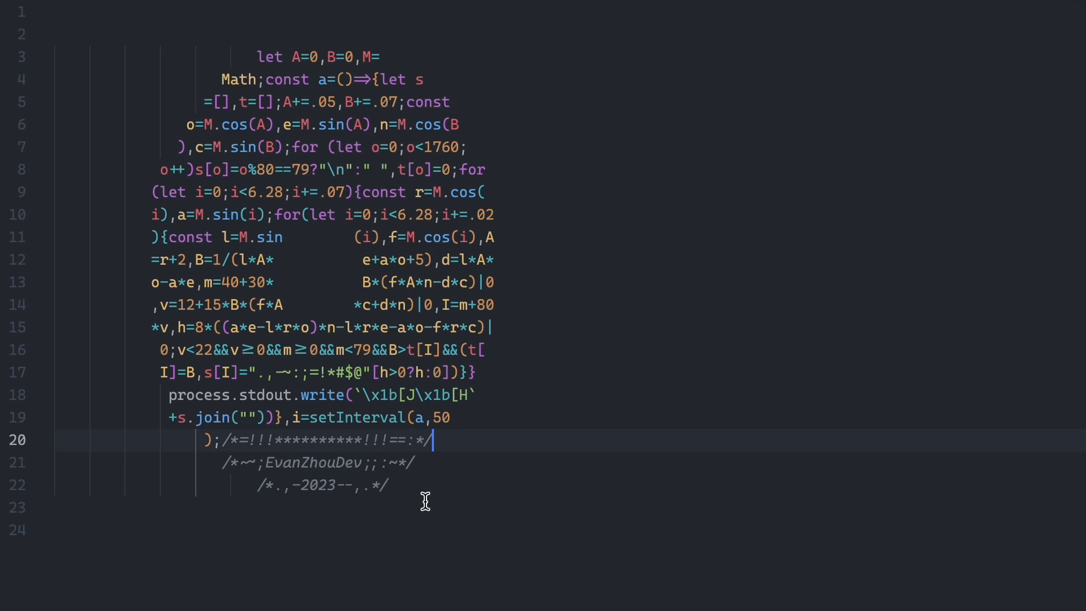
# Select the finished donut-shaped code block with its comment lines to review it
pyautogui.click(295, 11)
pyautogui.moveTo(257, 56); pyautogui.dragTo(390, 484)
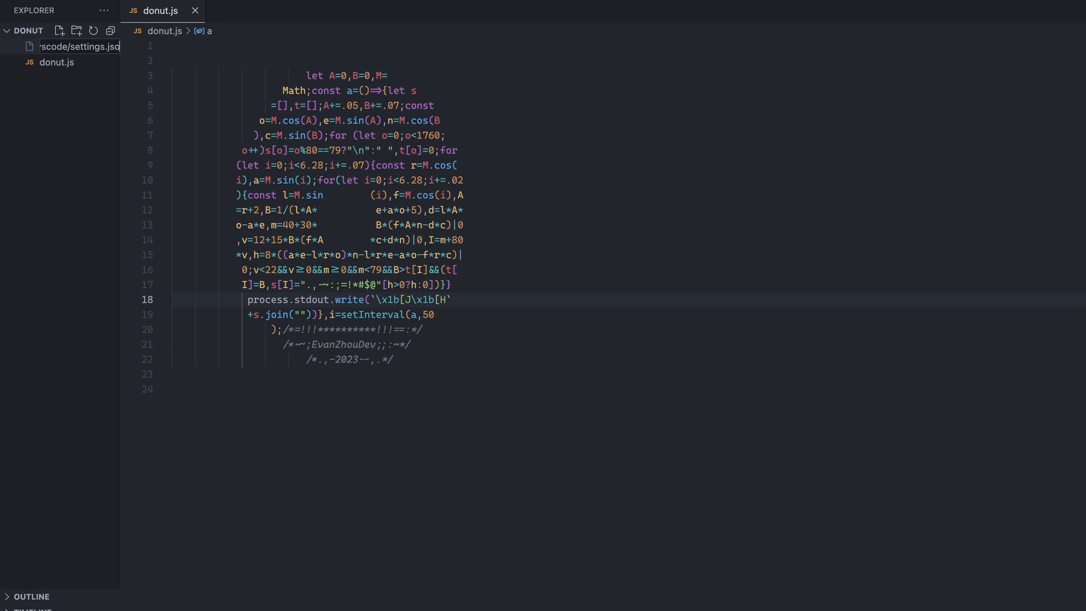
# Fill .vscode/settings.json with editor font, letterSpacing and lineHeight settings, save it, and return to donut.js
pyautogui.press('Return')
pyautogui.hotkey('ctrl', 'v')
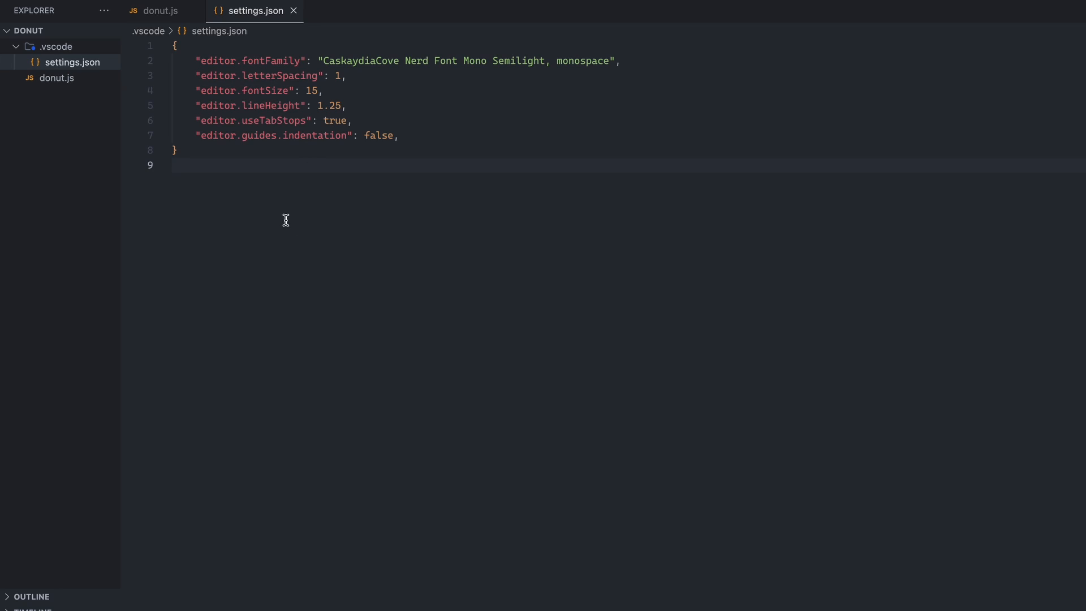
pyautogui.hotkey('ctrl', 's')
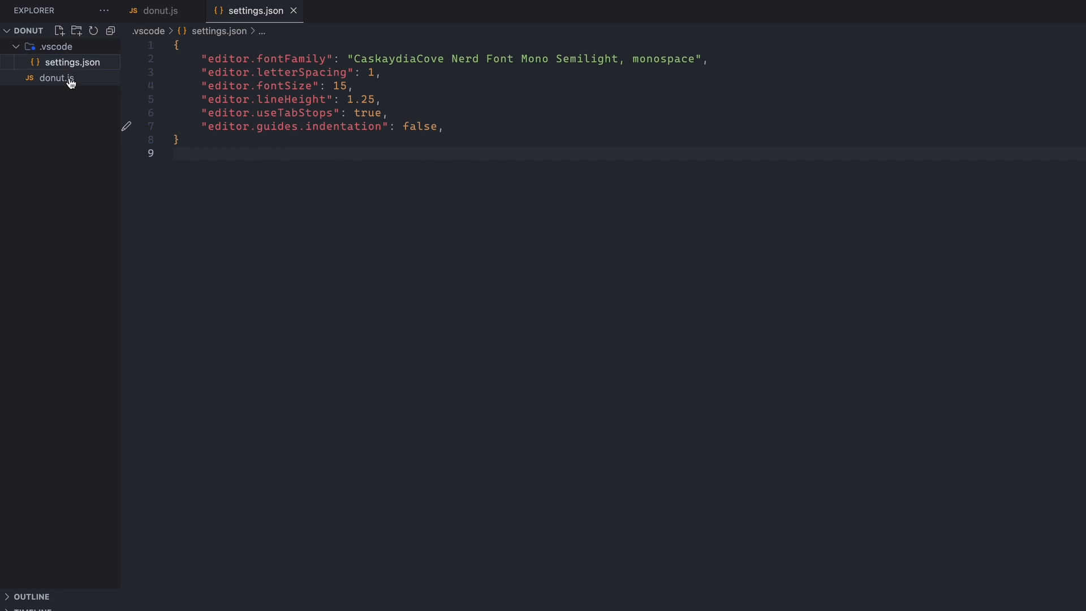
pyautogui.click(68, 79)
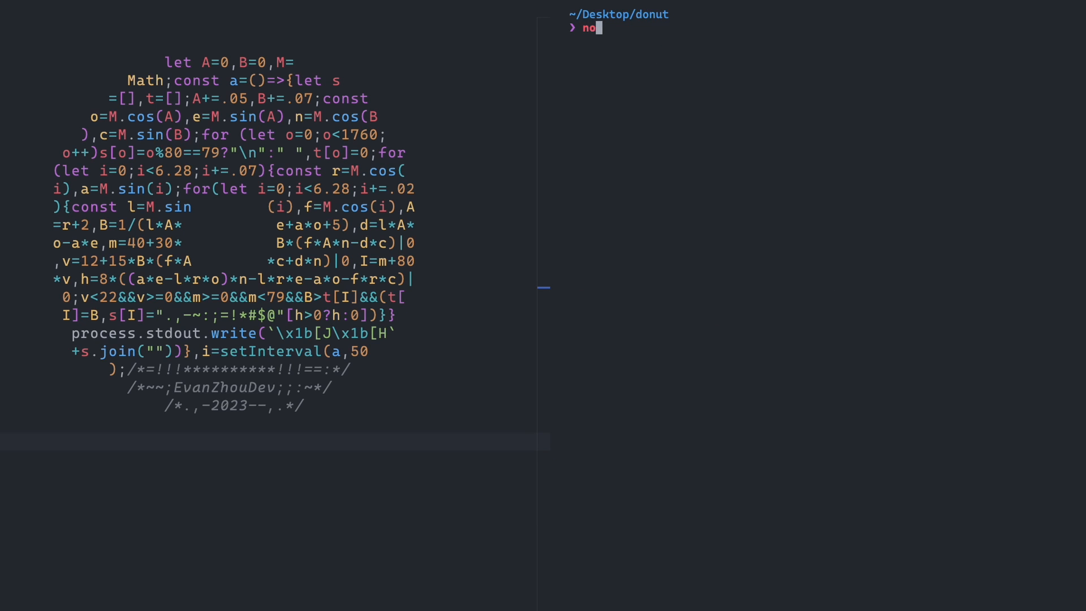
pyautogui.write('do')
# Run node donut.js in the terminal so the spinning ASCII donut animates
pyautogui.press('Tab')
pyautogui.press('Return')
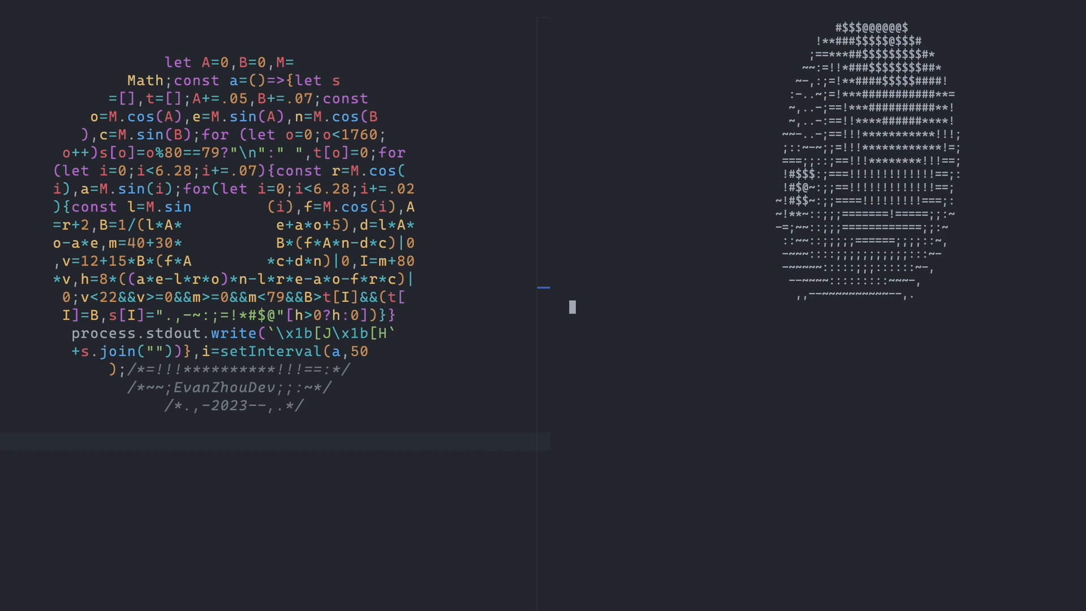